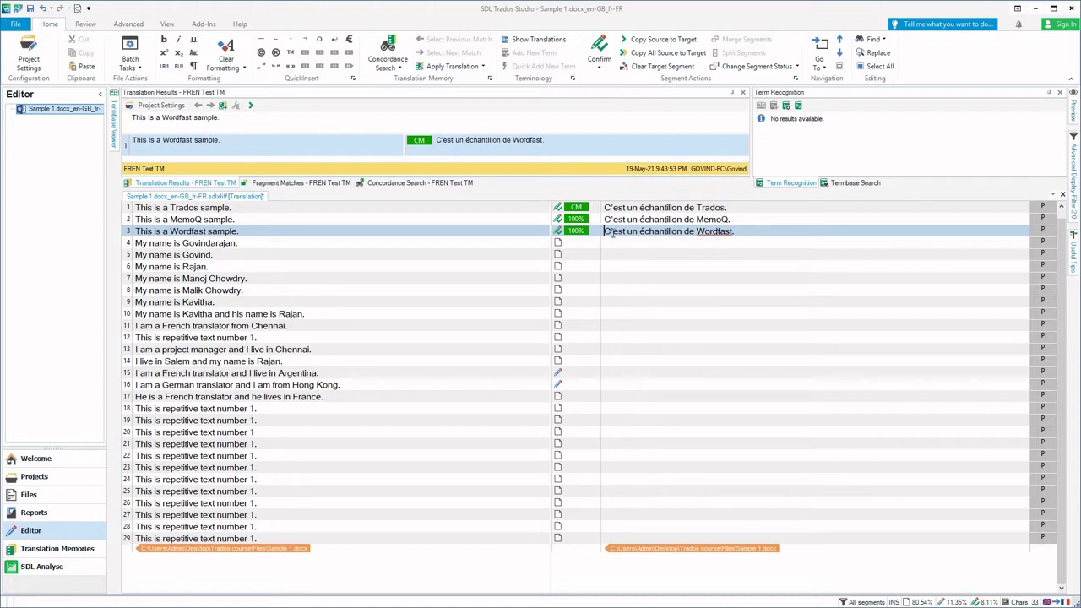
- Review segment 3's translation and TM match, then activate segment 15 to show Argentina → Argentine
key(Right)
drag(605, 233, 686, 238)
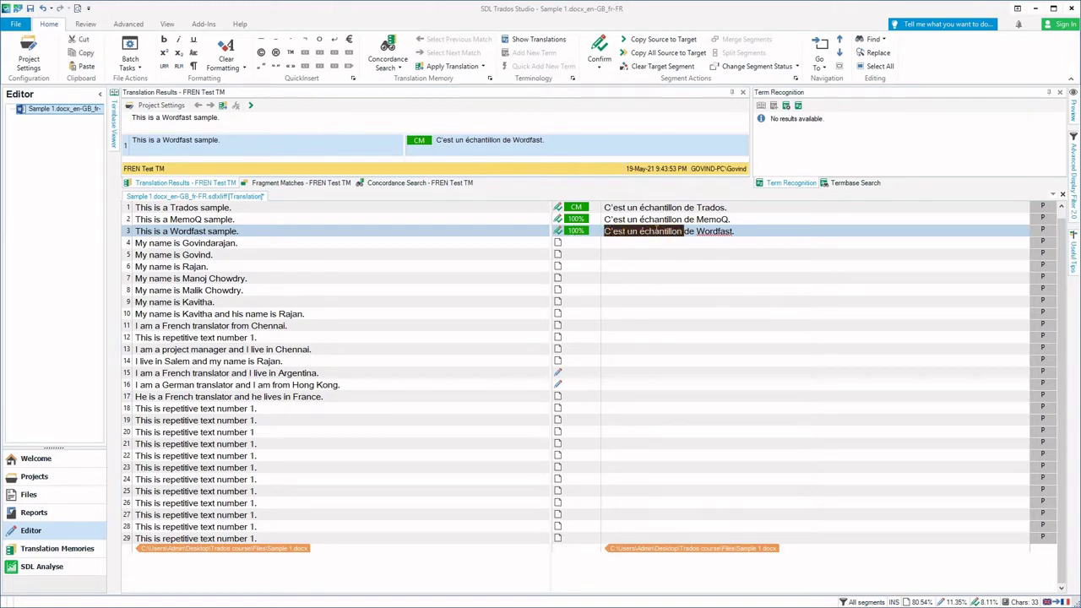
click(658, 232)
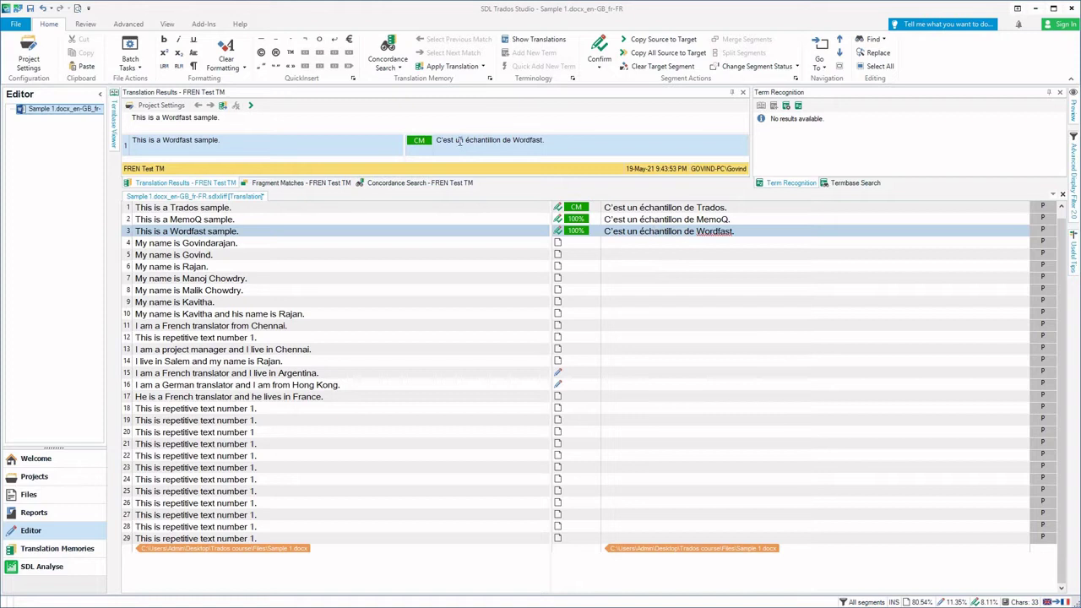
triple_click(535, 145)
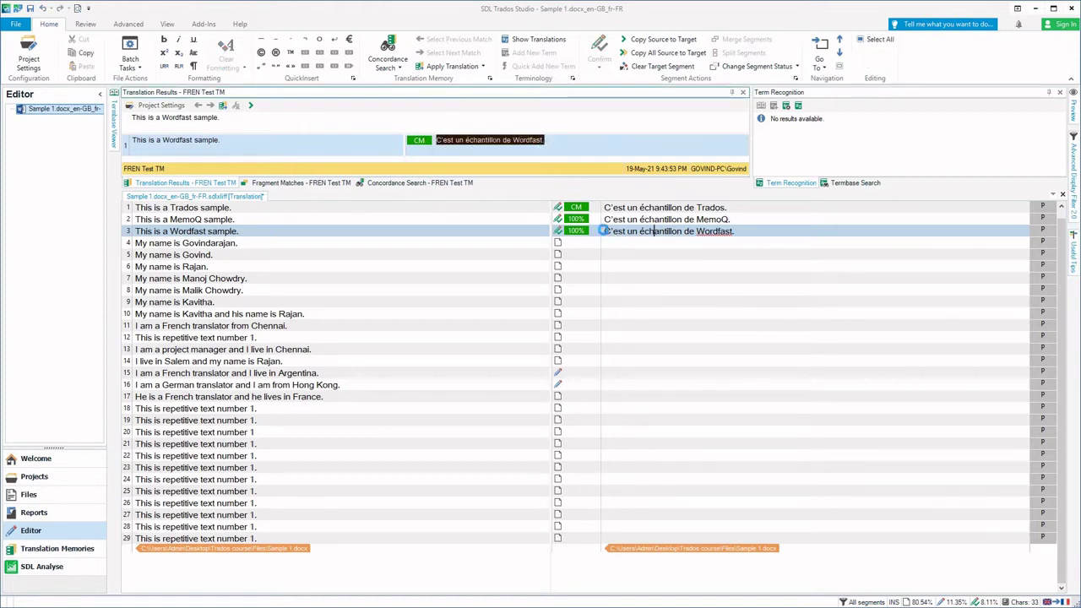
click(605, 231)
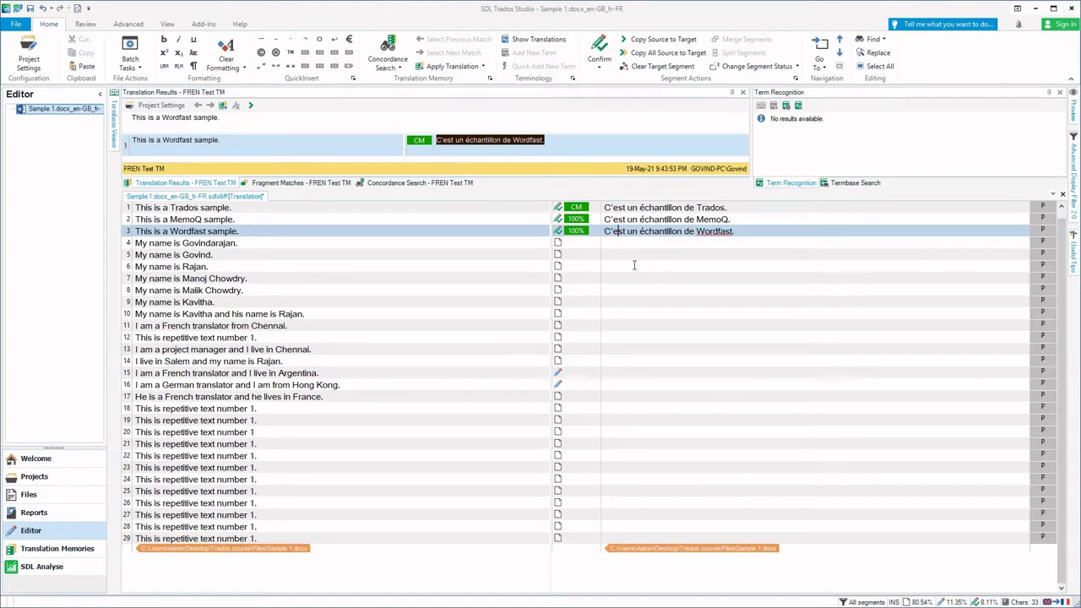
click(605, 373)
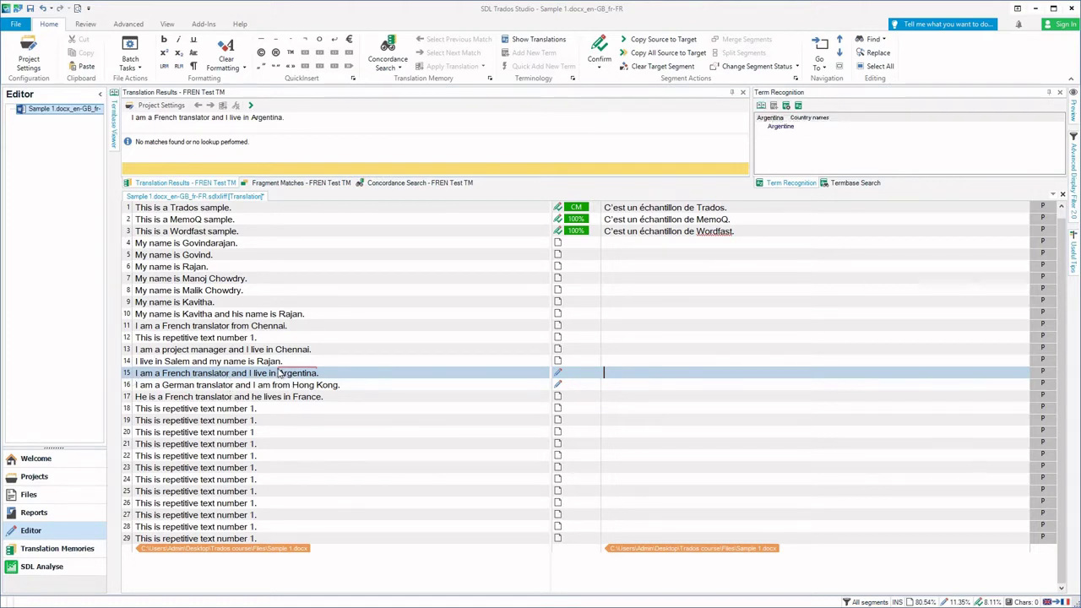
- Insert the AutoSuggest term Argentine into segment 15's empty French translation
drag(281, 376, 332, 376)
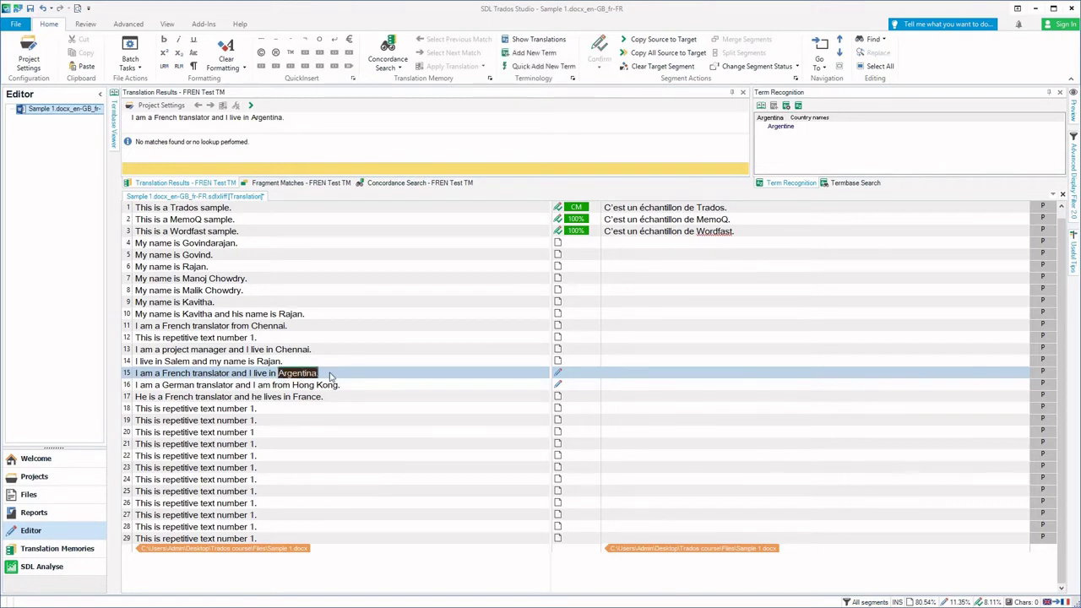
click(287, 375)
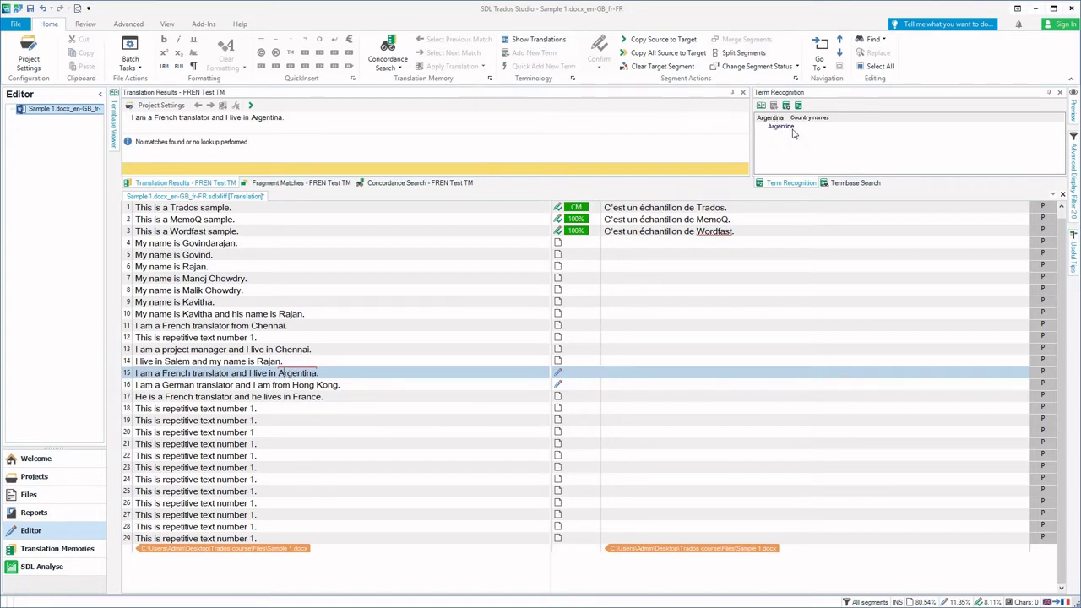
click(617, 375)
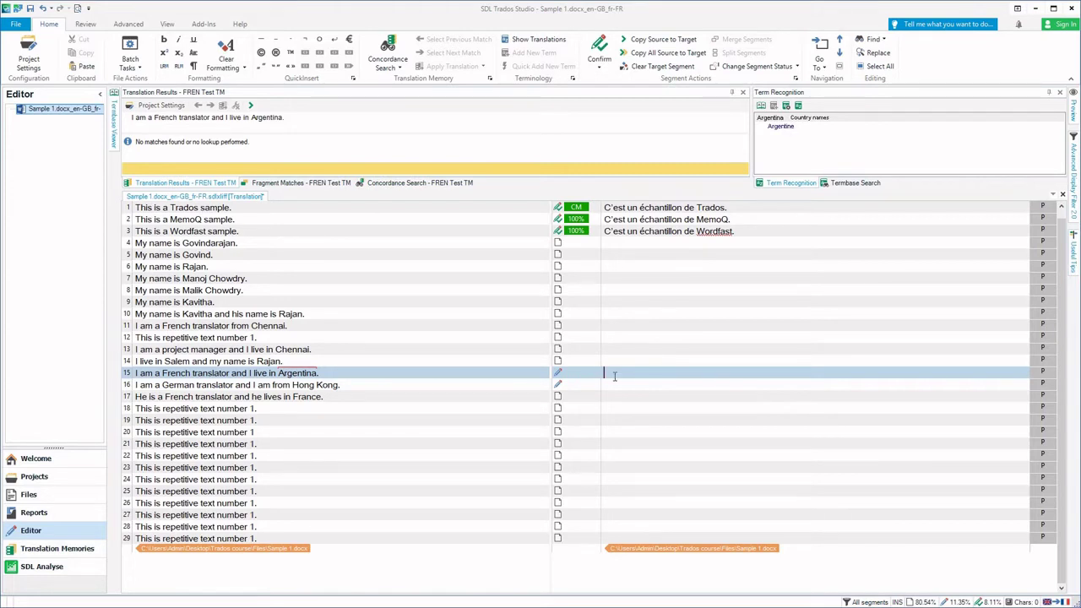
text(A)
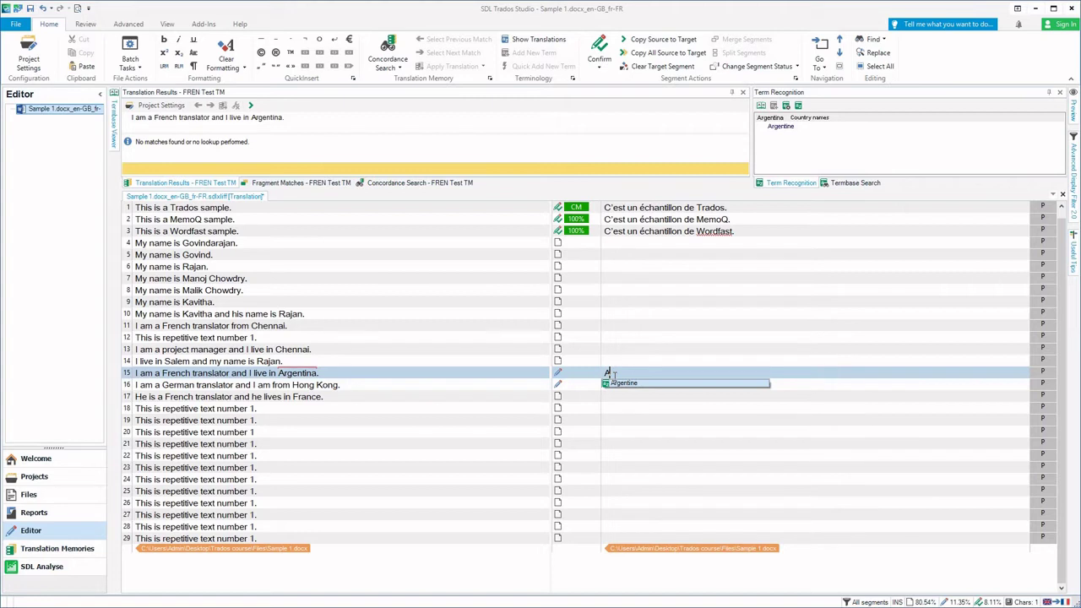
key(Return)
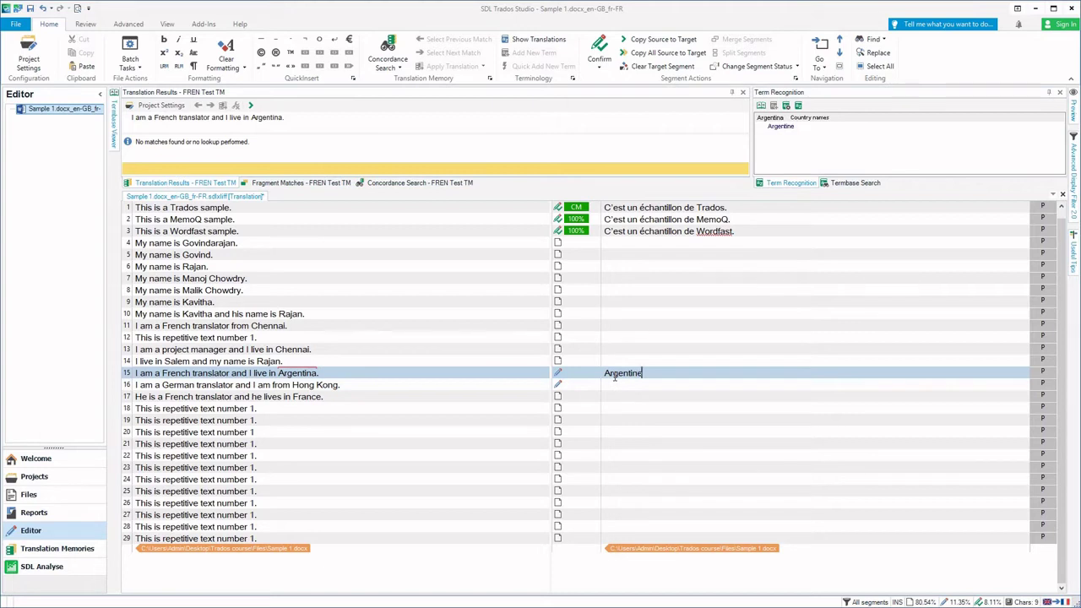
- Move to segment 16 and insert Hong-Kong from Term Recognition into its translation
key(Down)
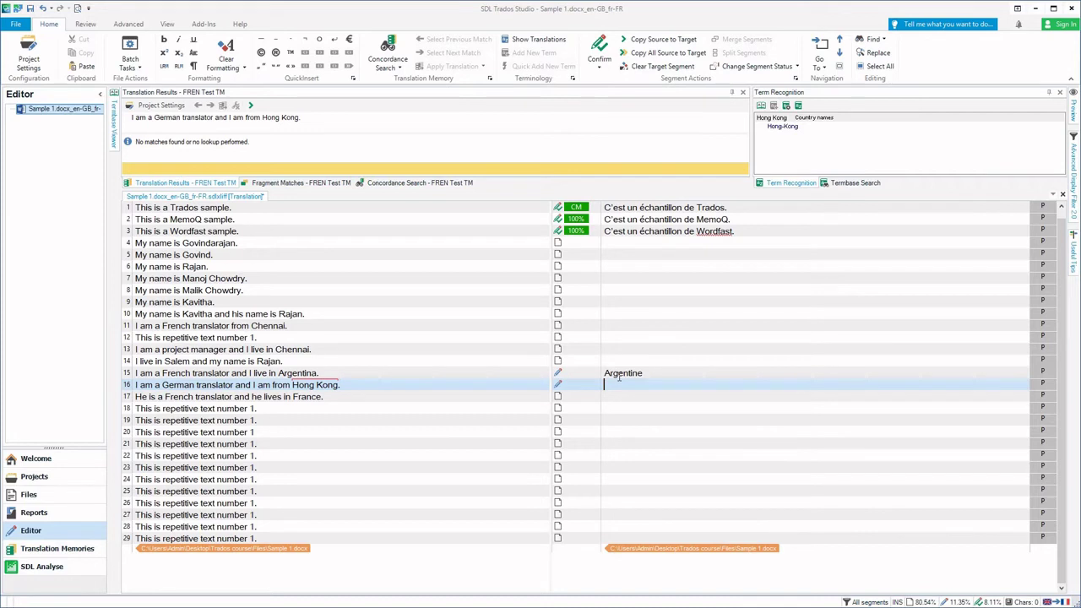
text(H)
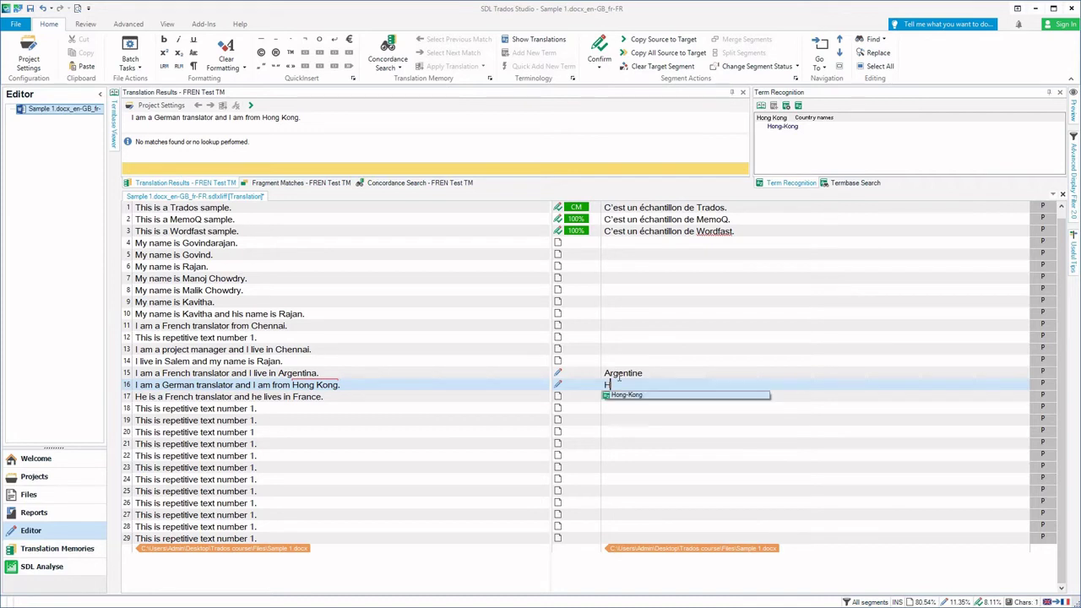
key(BackSpace)
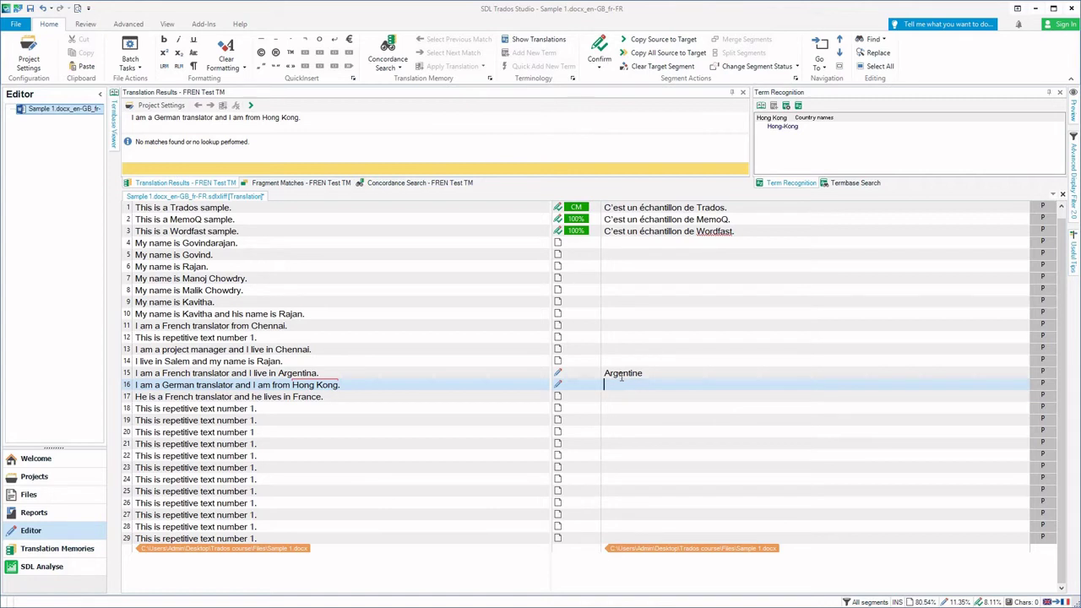
click(776, 129)
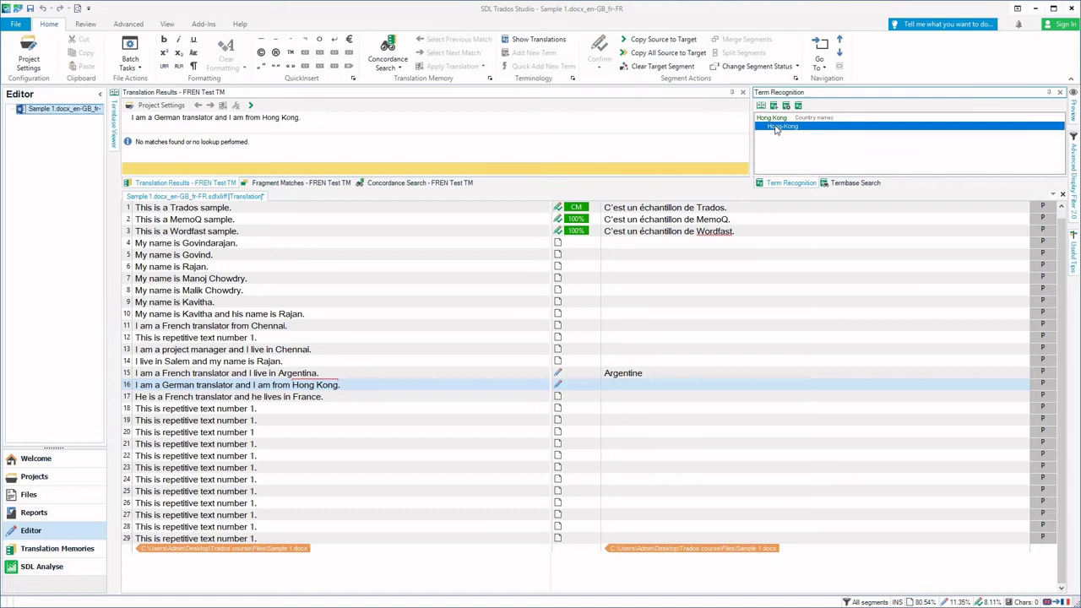
right_click(777, 130)
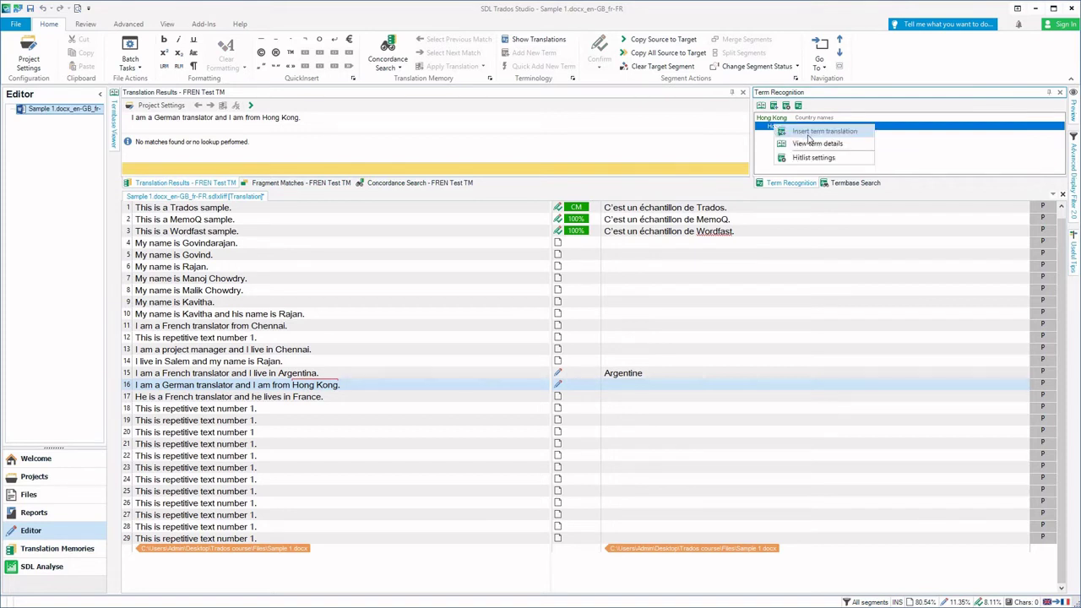
click(818, 133)
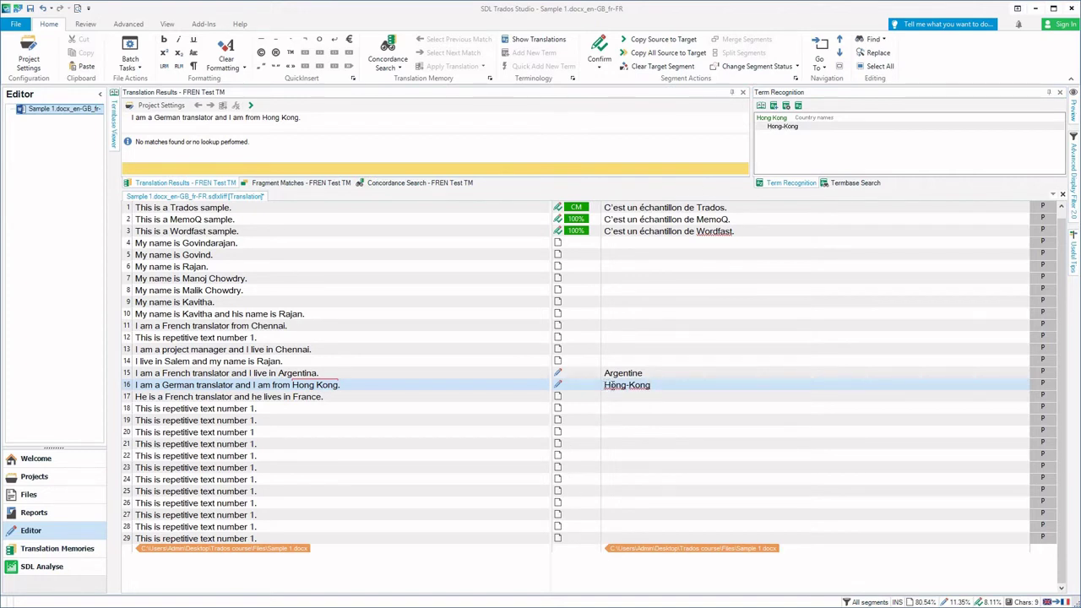
click(605, 386)
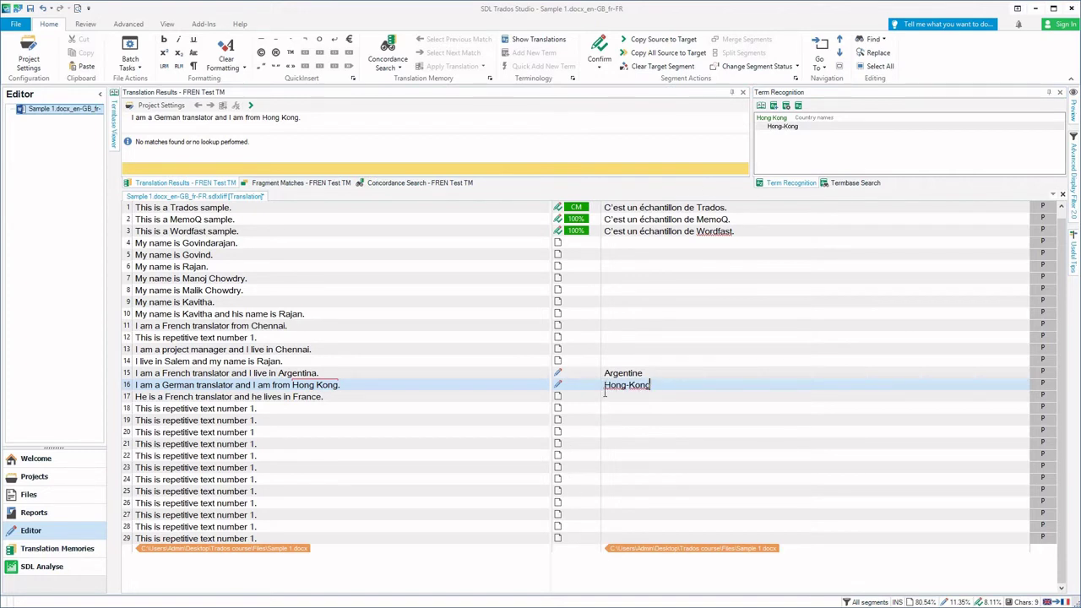
- Search the termbase for Equator, listing the Equateur and Equatorial Guinea entries
click(835, 186)
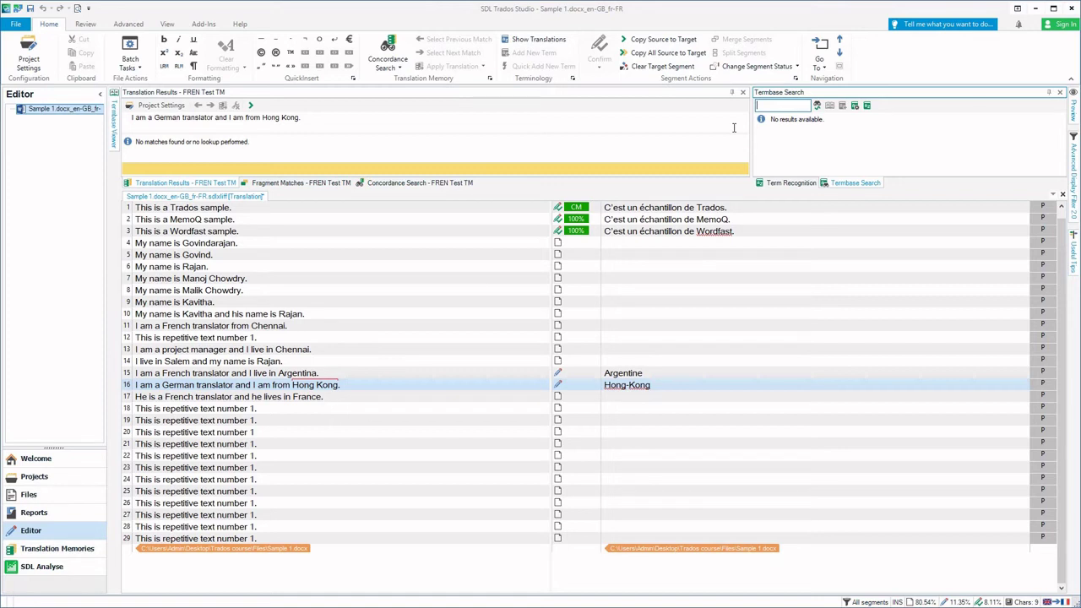
text(Equator)
key(Return)
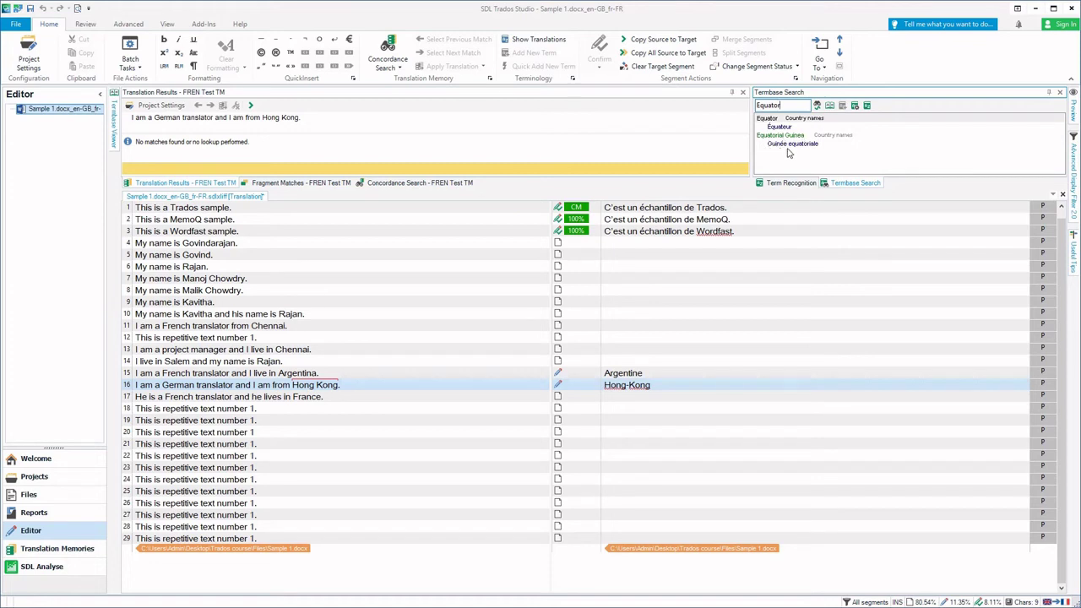
double_click(777, 105)
- Switch back to Term Recognition and move from segment 16 up to segment 1
click(786, 183)
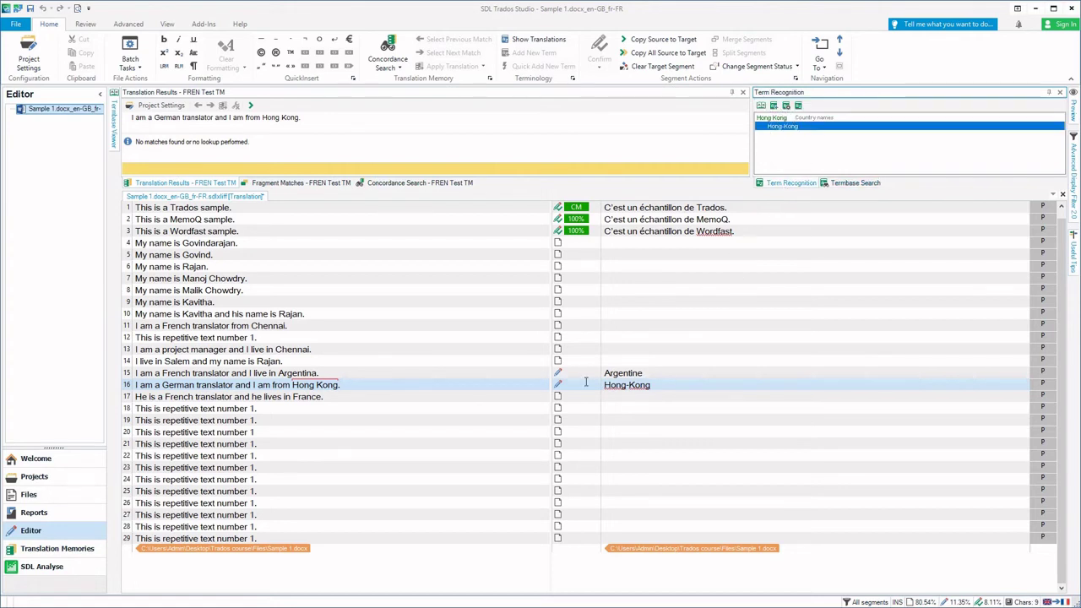
click(632, 387)
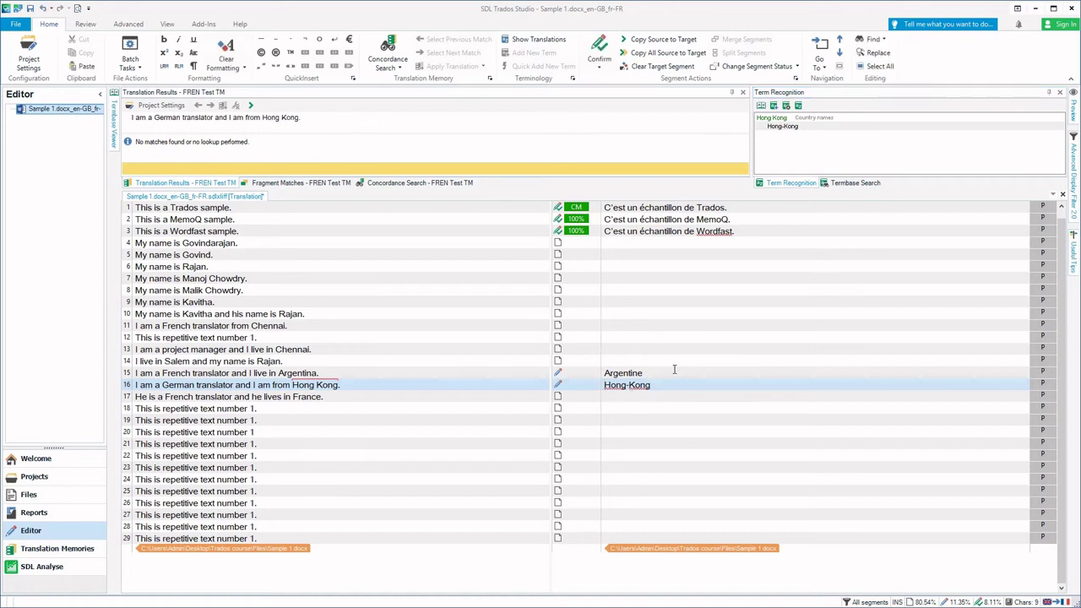
click(614, 234)
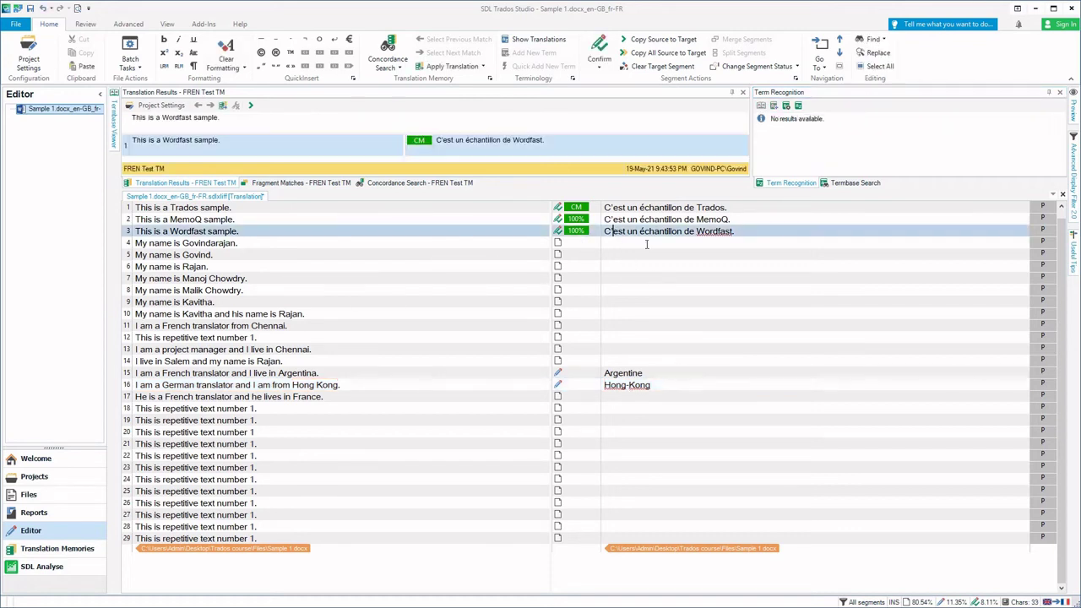
key(Up)
key(Up)
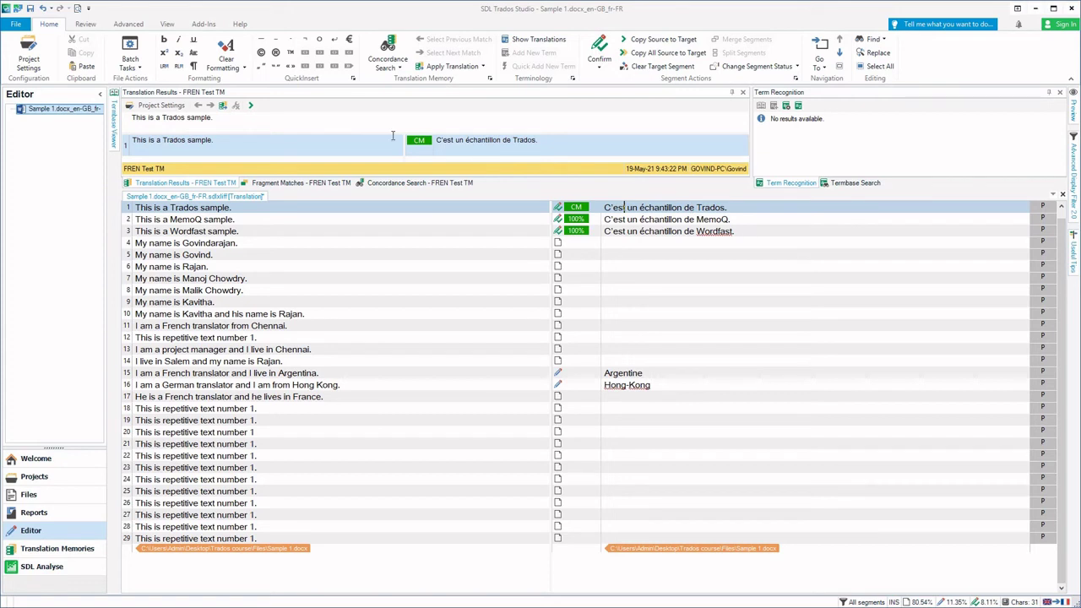
- Inspect segment 1's TM and fragment matches, then return to segment 15
click(145, 183)
click(458, 142)
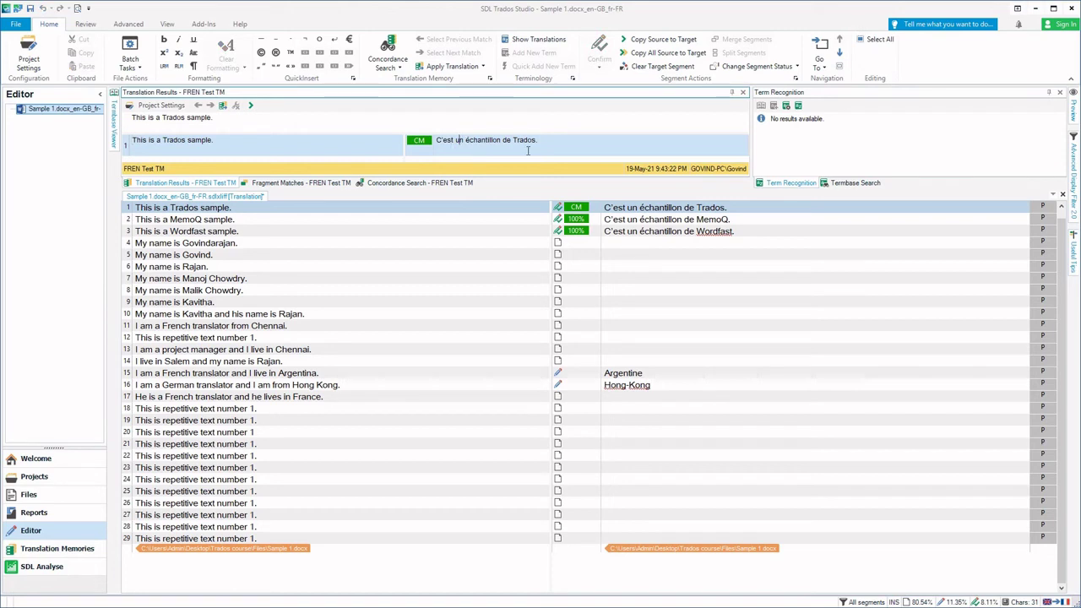
click(304, 184)
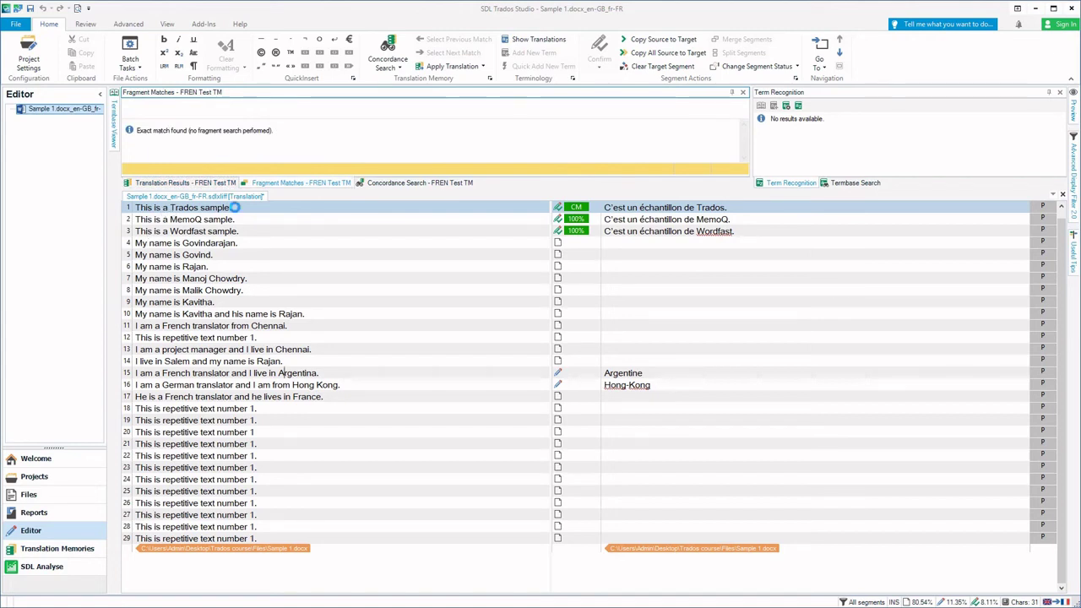
key(ctrl+shift+Left)
key(ctrl+shift+Left)
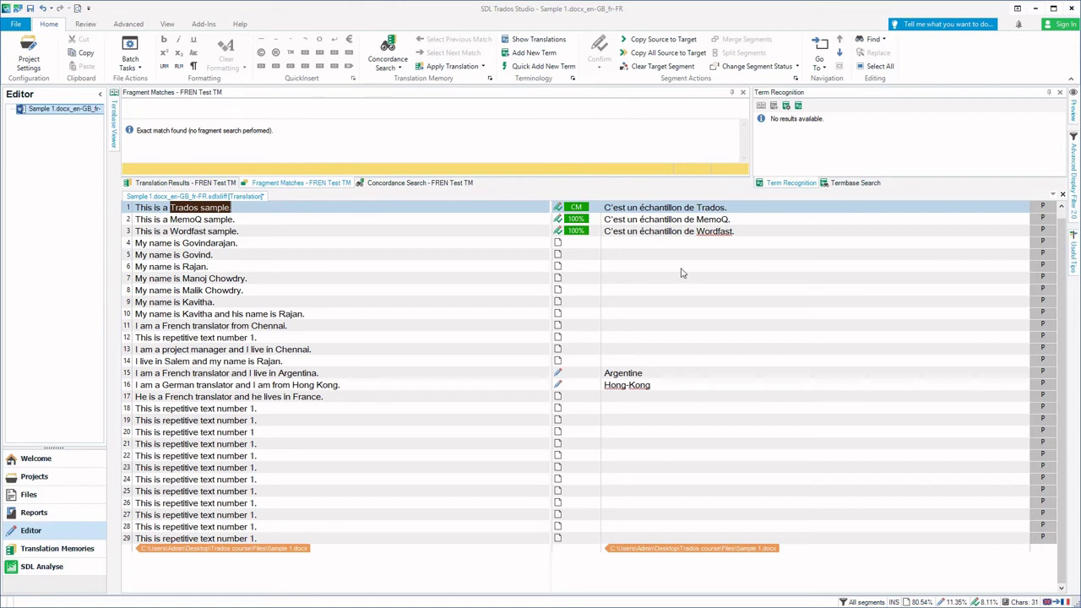
click(625, 373)
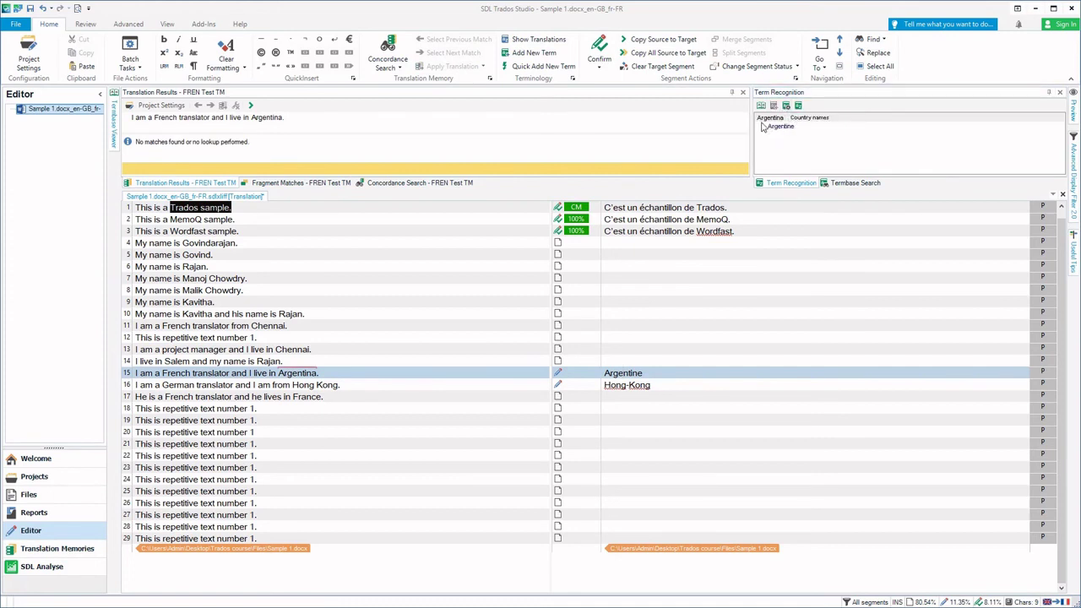
- Rerun the termbase search for Equator, then return to segment 15's translation
click(856, 184)
text(Equator)
key(Return)
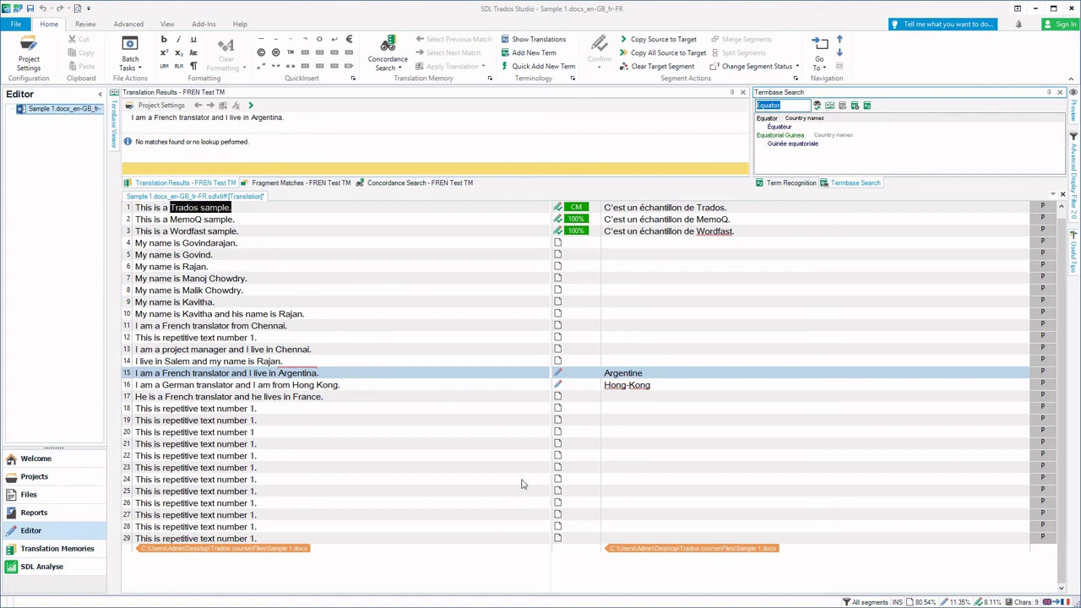
click(596, 373)
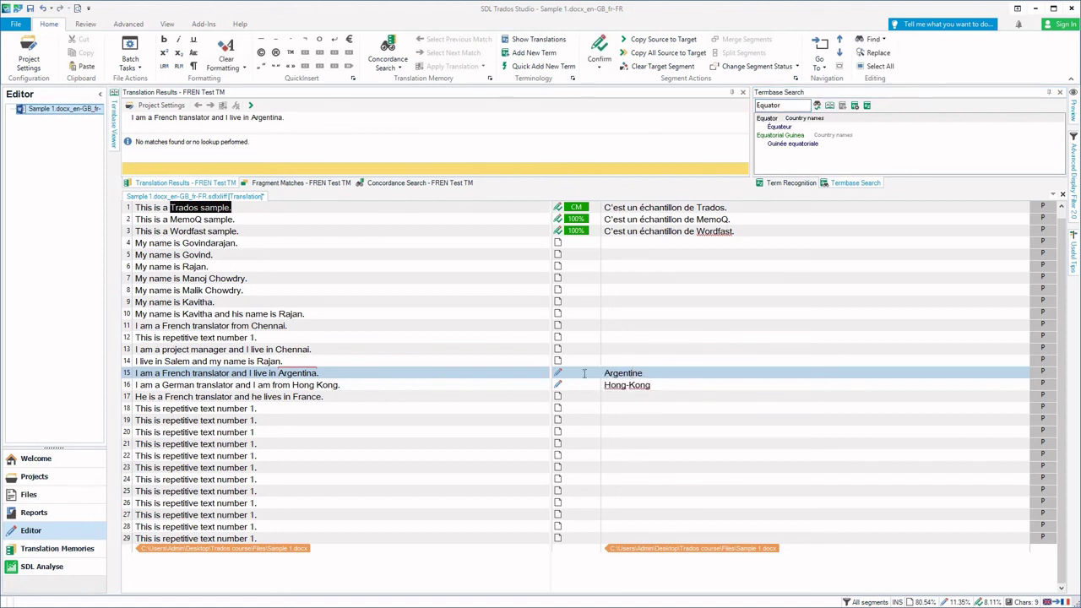